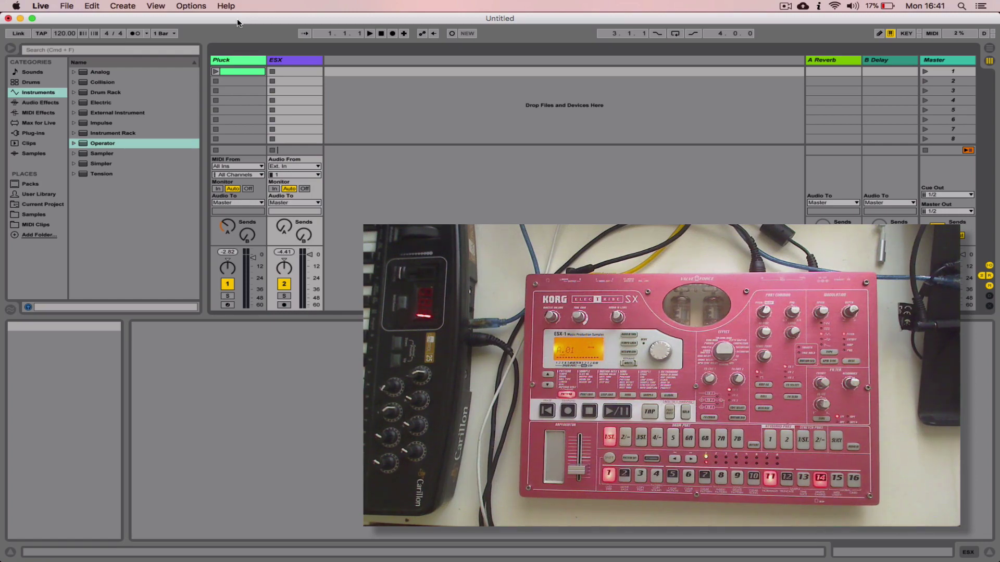
Step: In Link/MIDI preferences, turn Sync on for the Midilink MIDI output port
left_click(382, 84)
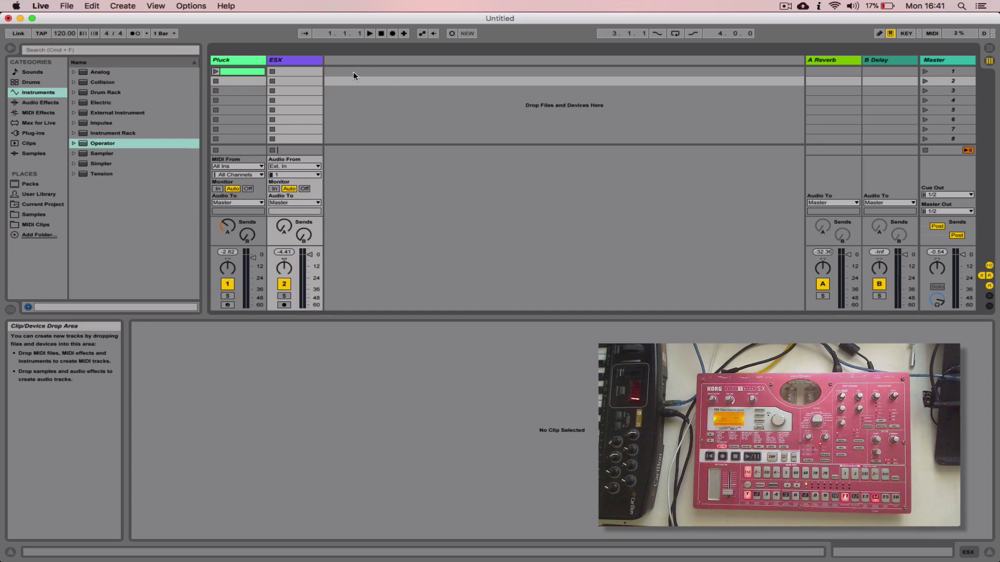
left_click(339, 76)
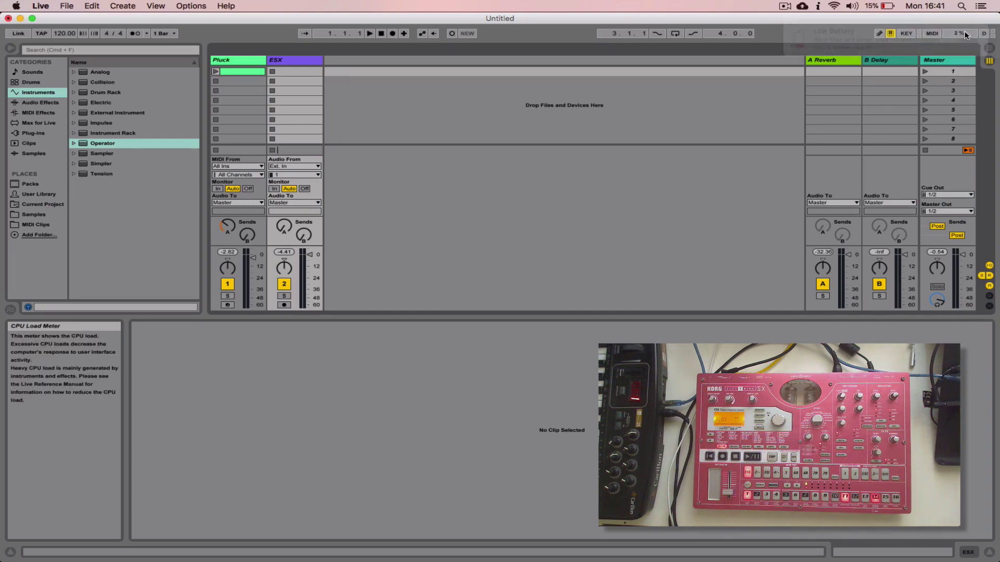
left_click(495, 80)
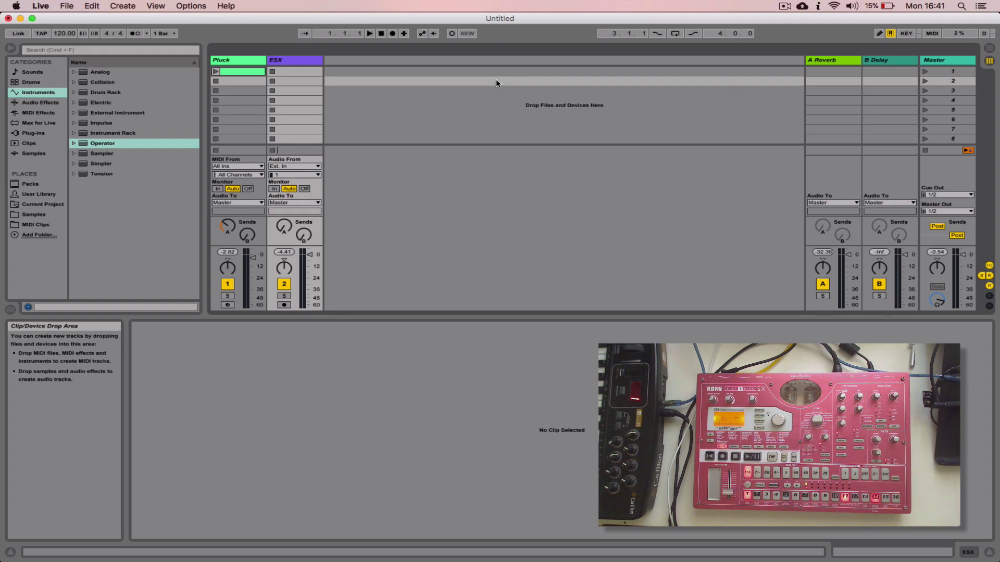
key("super+comma")
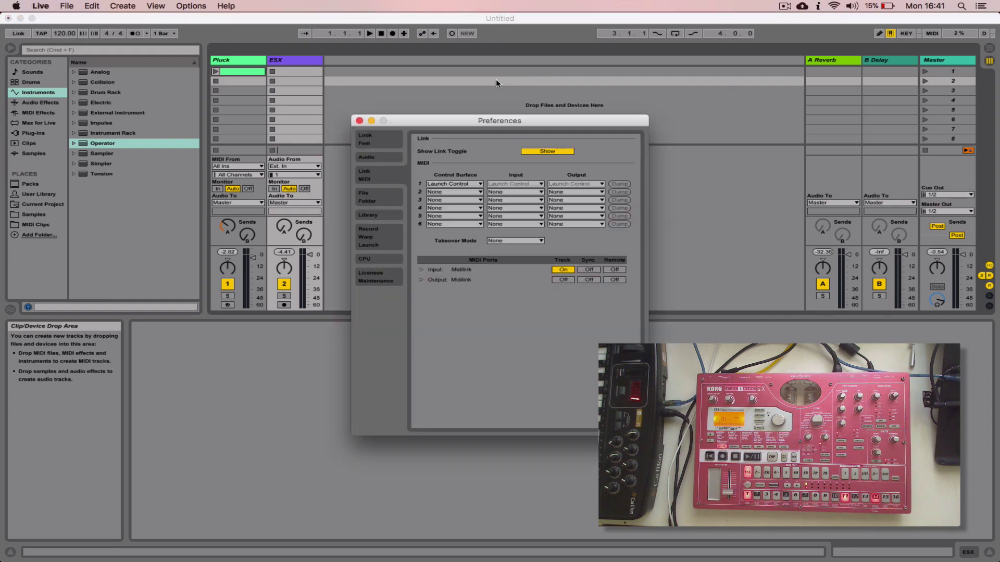
left_click(376, 158)
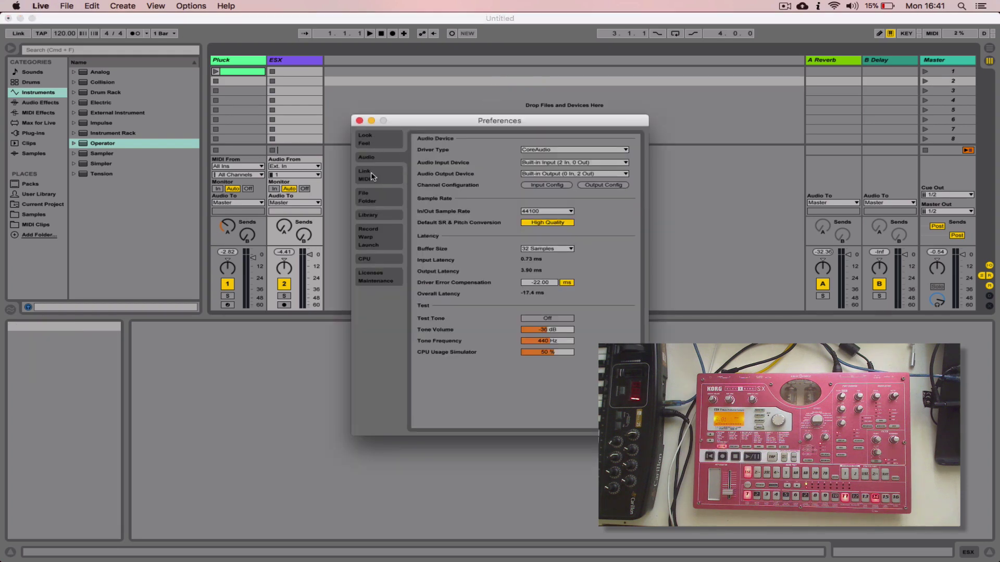
left_click(372, 176)
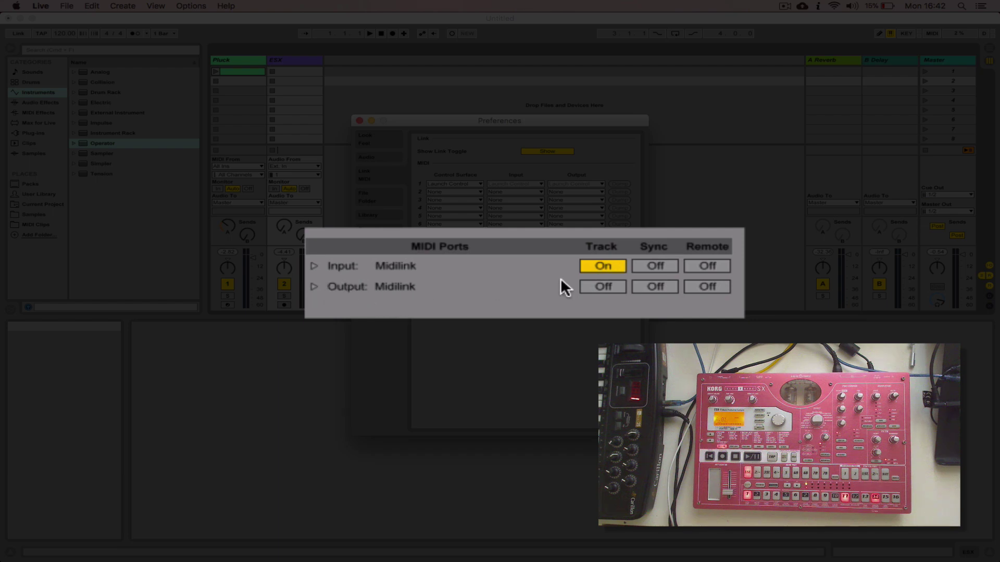
left_click(655, 287)
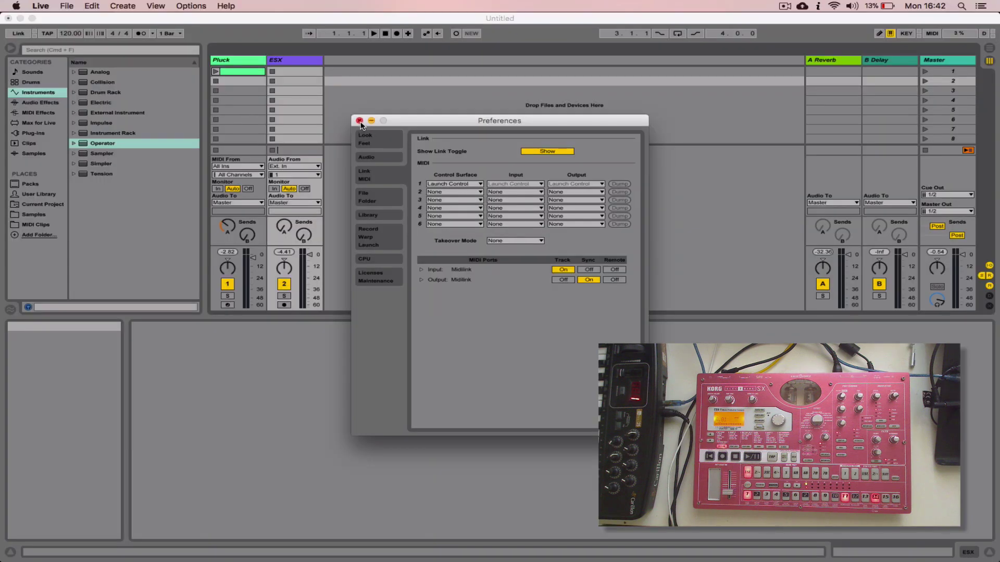
Step: Close Preferences, select the ESX audio track and record-arm it in the mixer
left_click(359, 122)
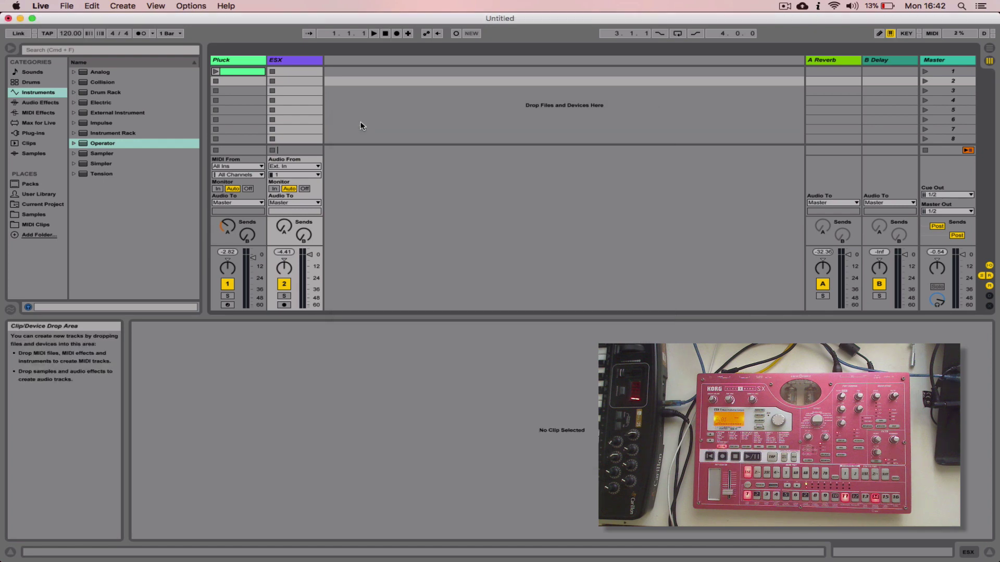
left_click(402, 100)
left_click(378, 69)
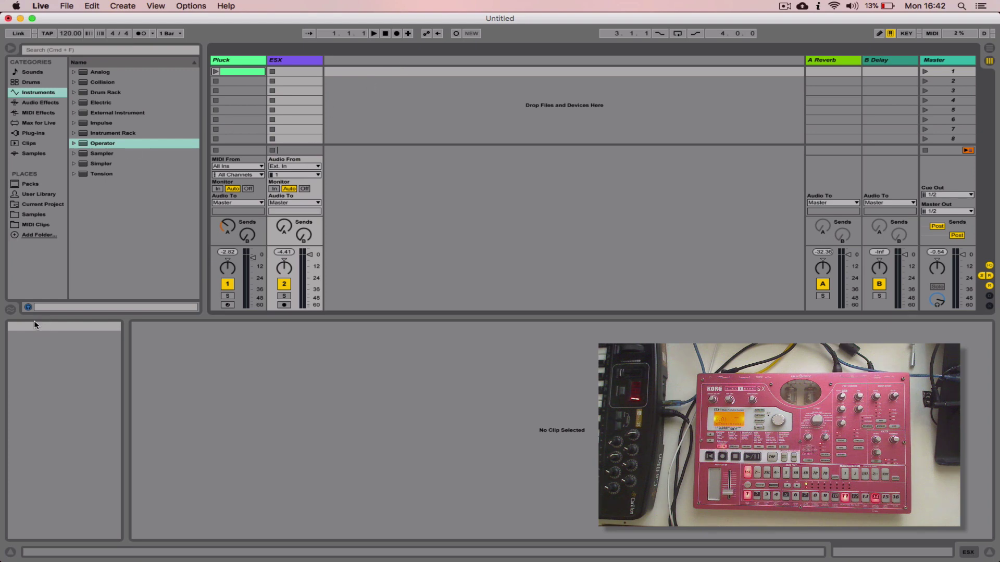
left_click(298, 60)
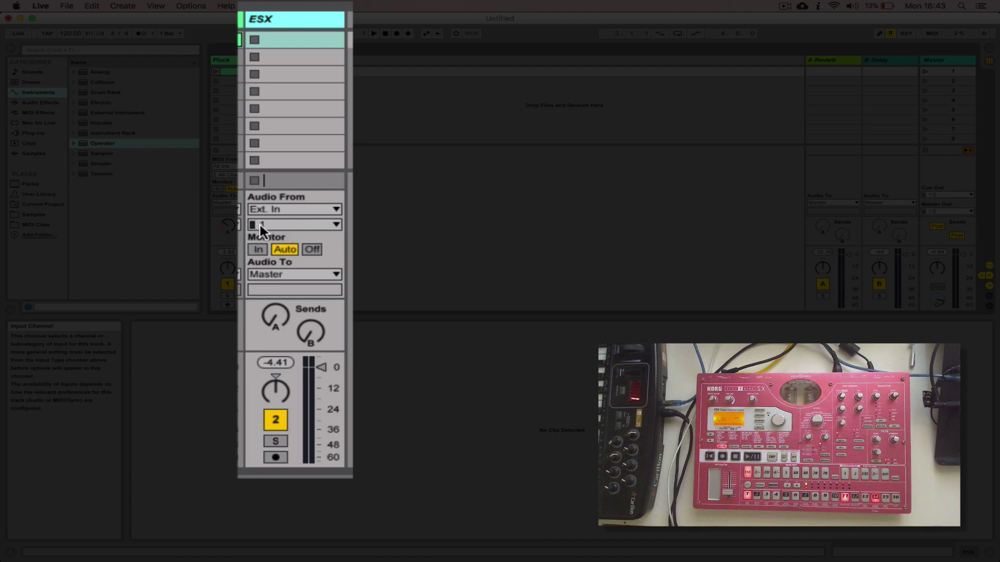
left_click(276, 457)
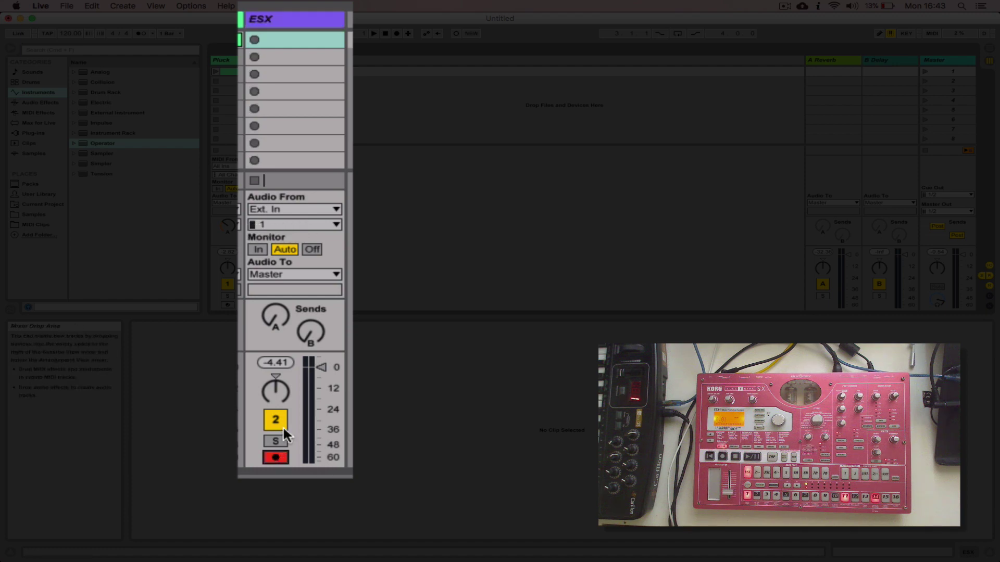
left_click(282, 18)
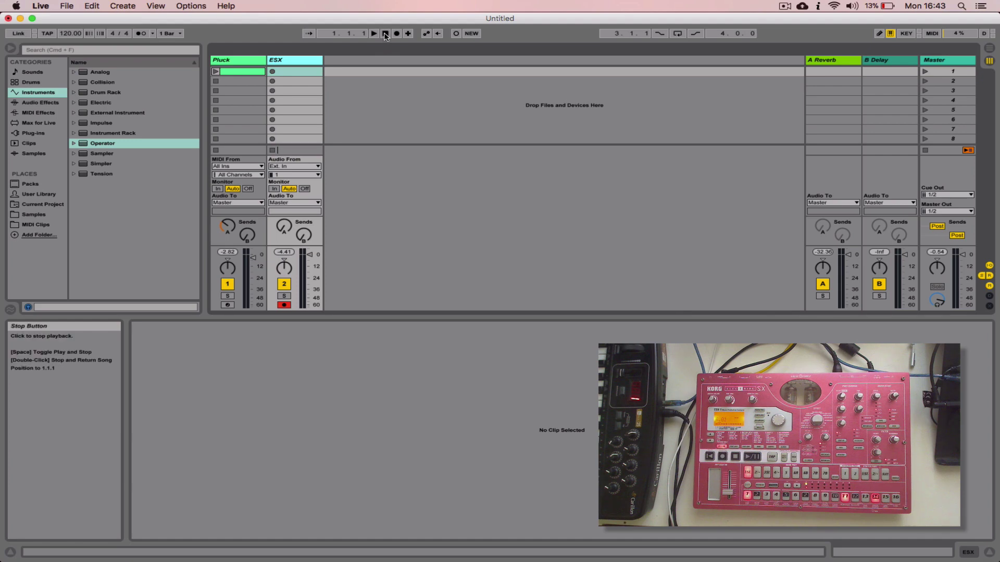
Step: Play the set alongside the ESX drum machine and turn the metronome on
key("space")
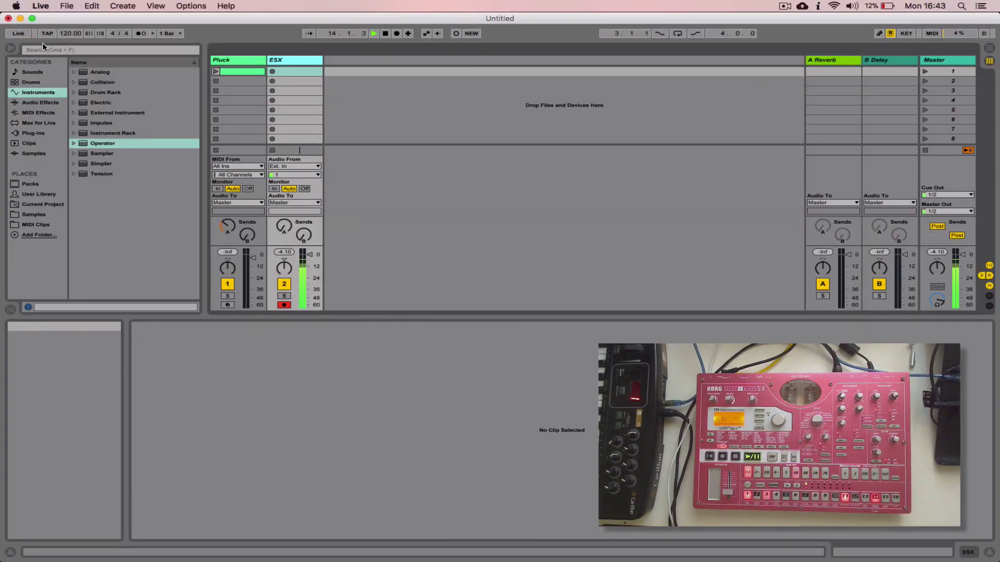
left_click(141, 33)
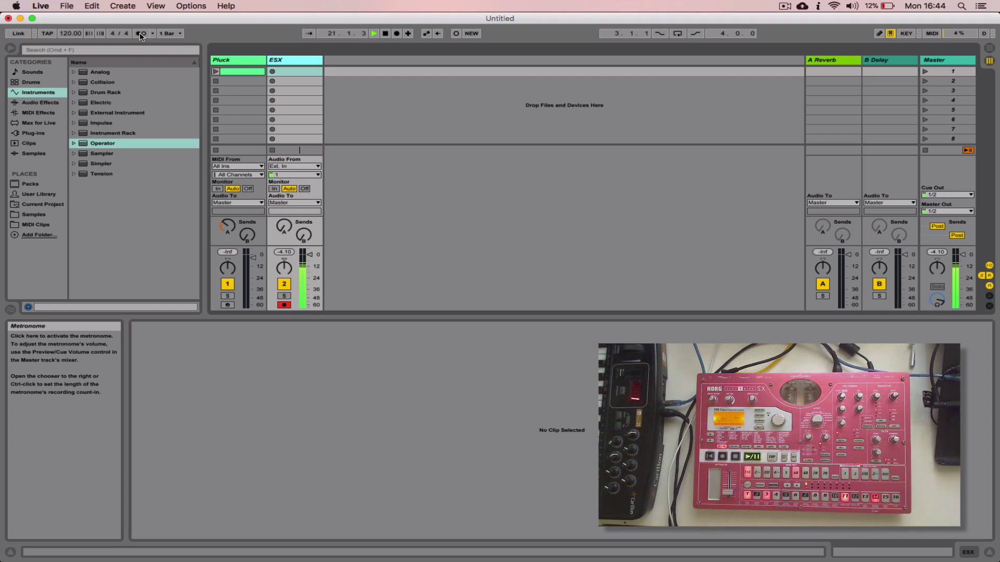
left_click(140, 33)
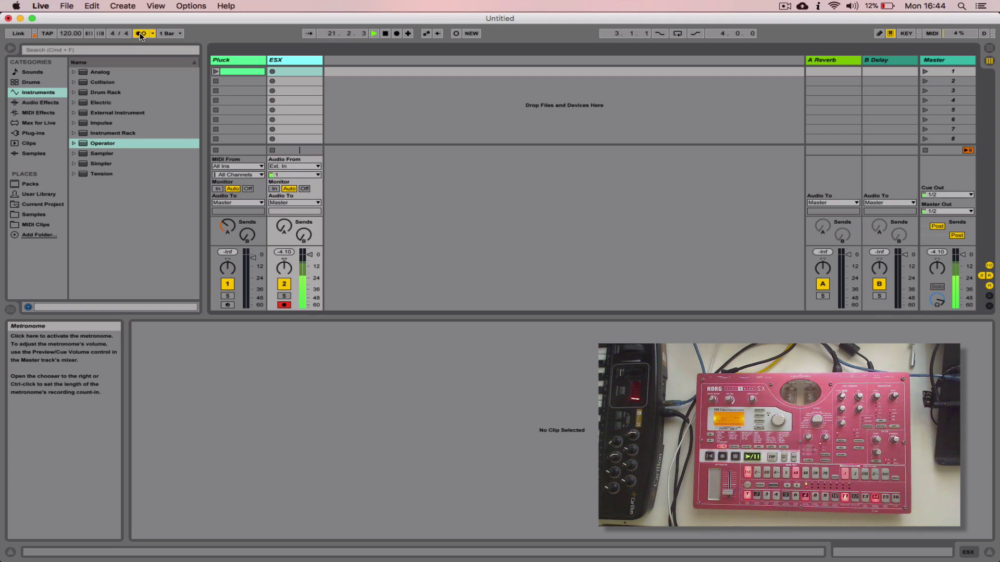
left_click(371, 101)
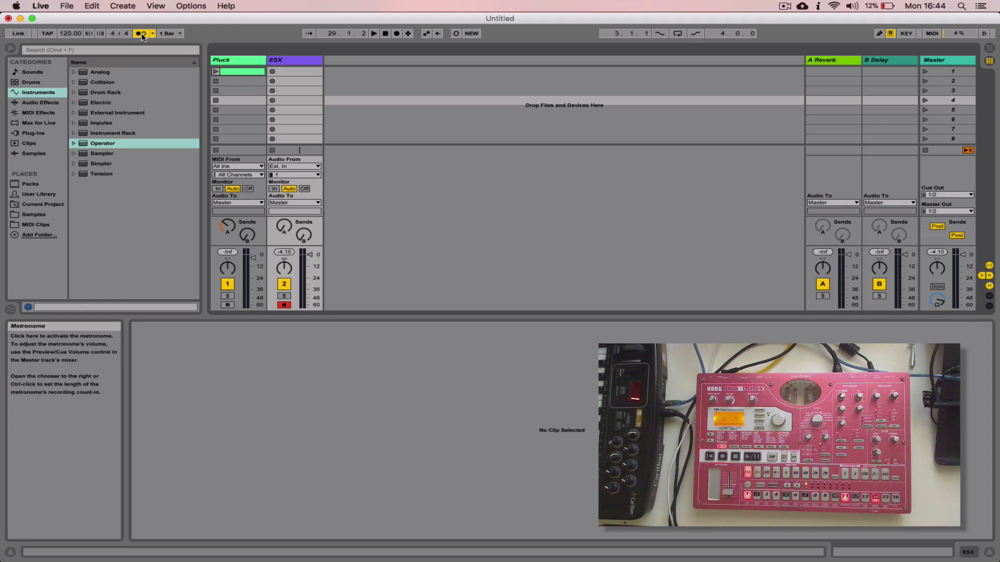
Step: Reopen Preferences and expand the Midilink output's clock settings (0.00 ms delay, Clock Type Song)
key("super+comma")
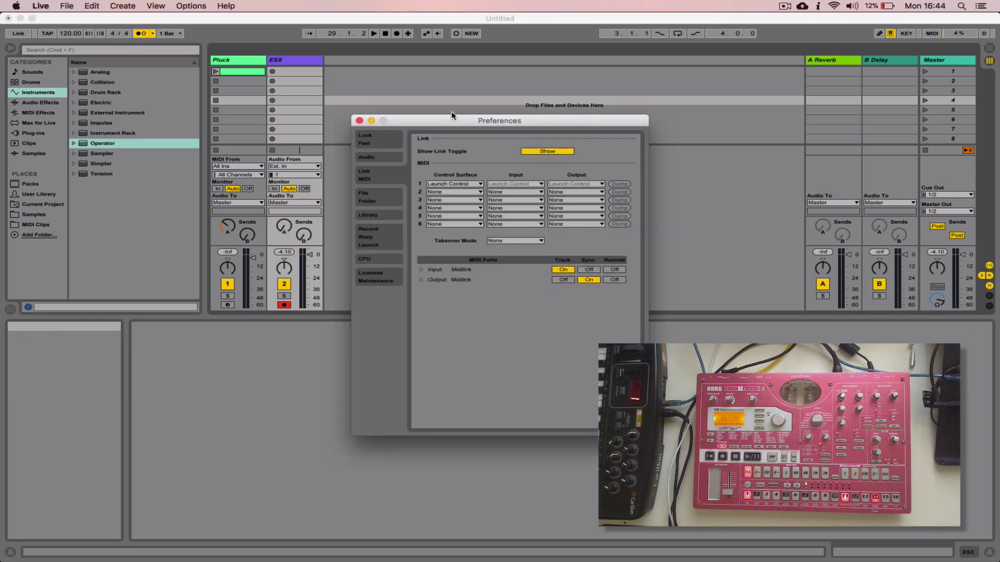
left_click_drag(454, 119, 449, 89)
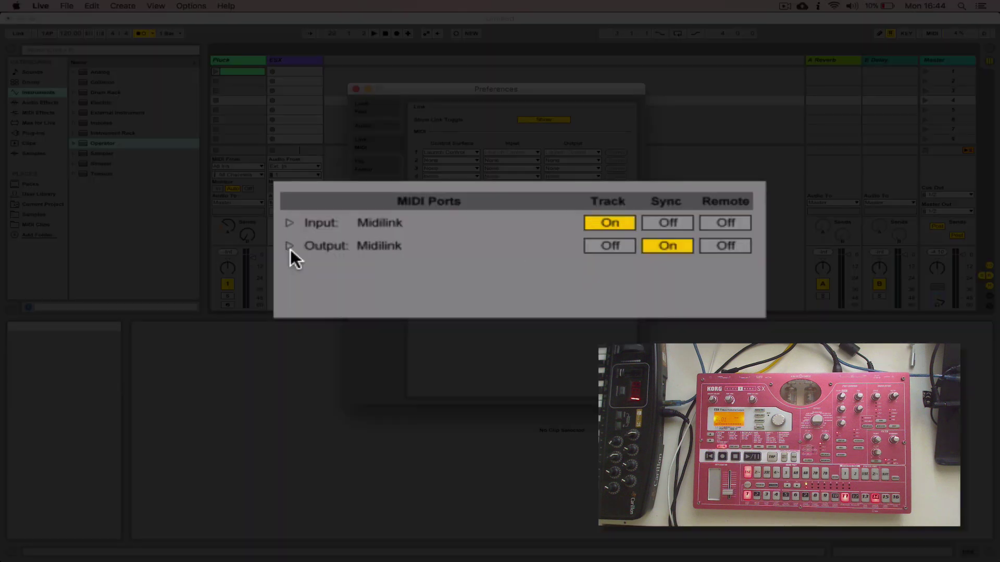
left_click(417, 249)
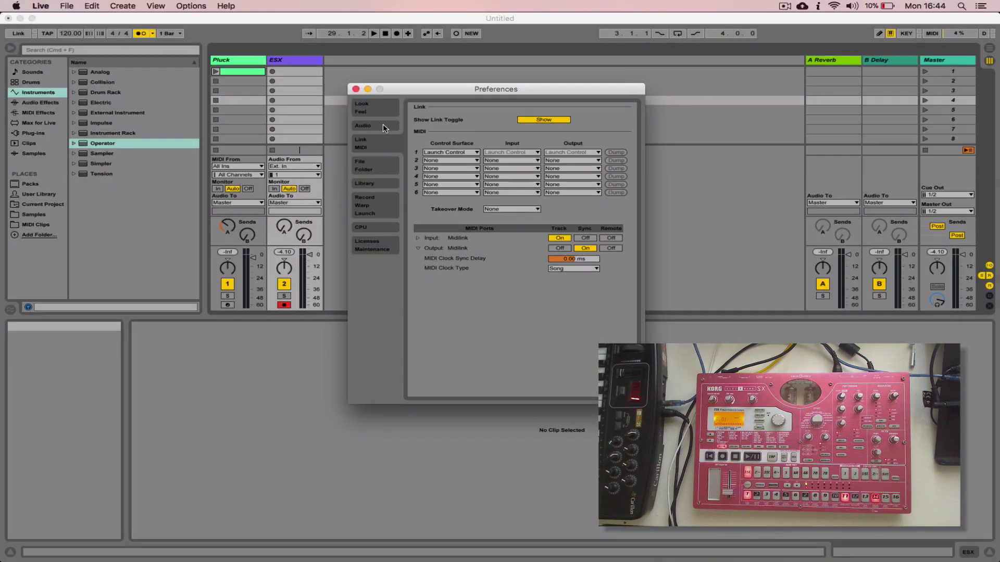
left_click(383, 125)
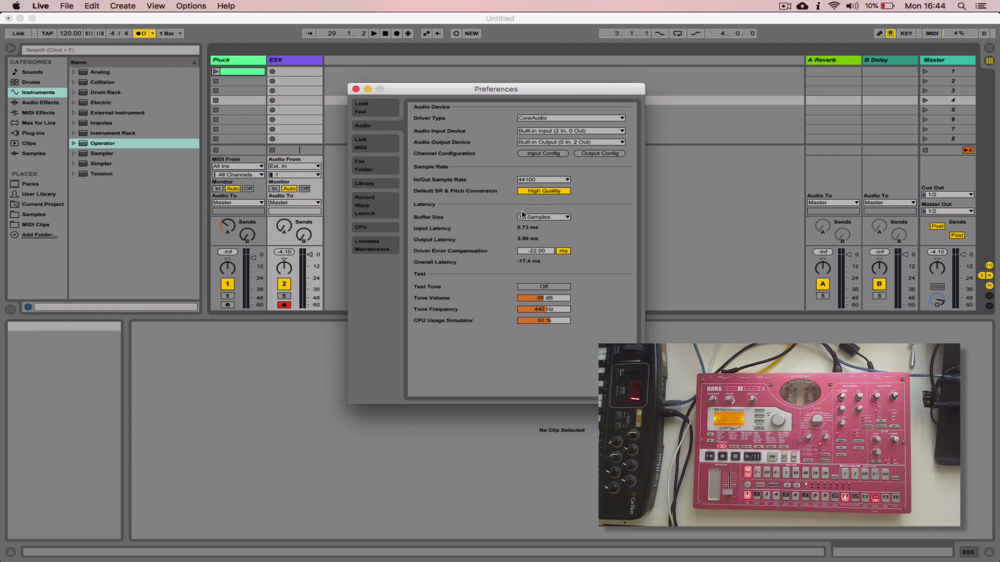
left_click(373, 146)
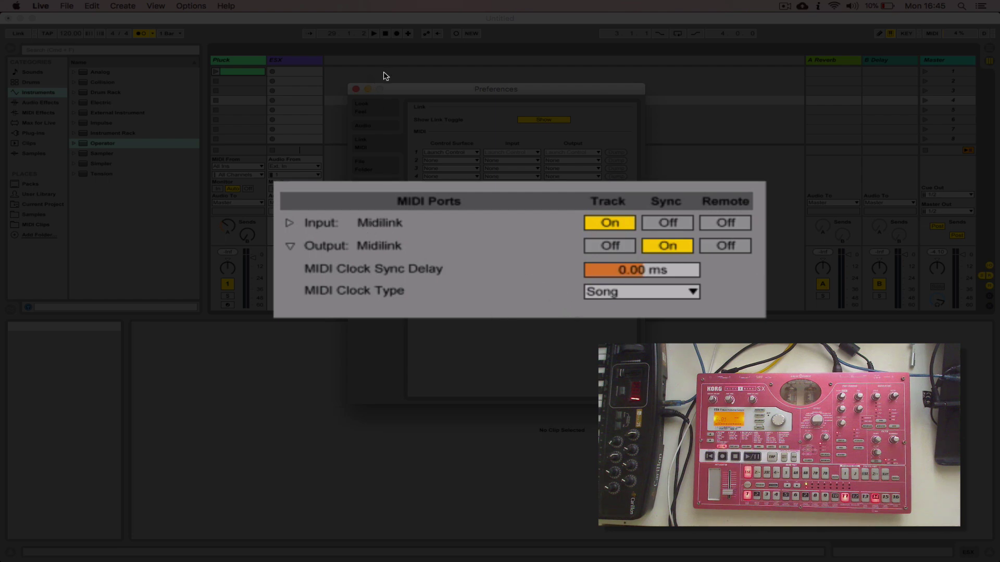
key("Escape")
Step: While playing, adjust the Midilink output's MIDI Clock Sync Delay to -20.0 ms
key("space")
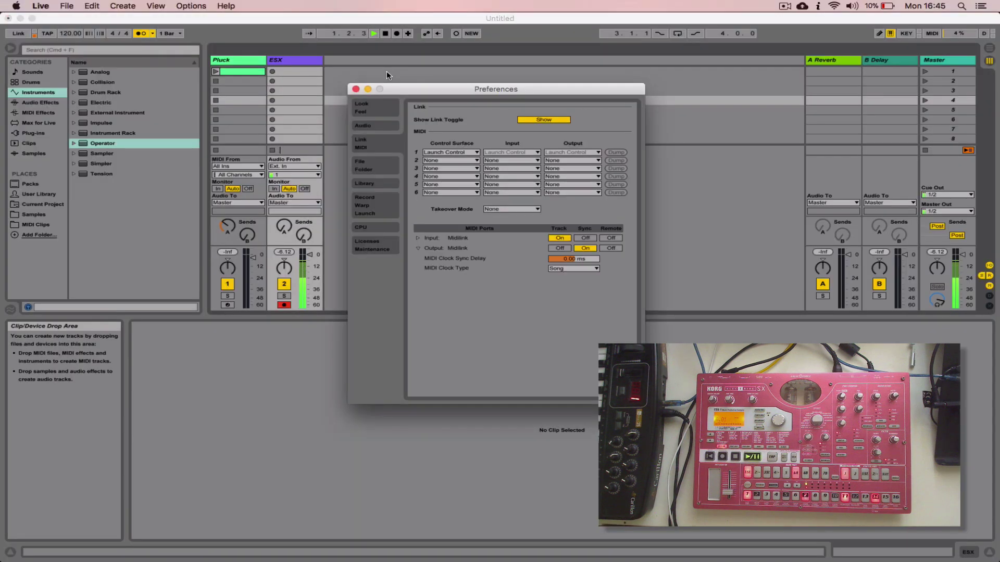
key("super+comma")
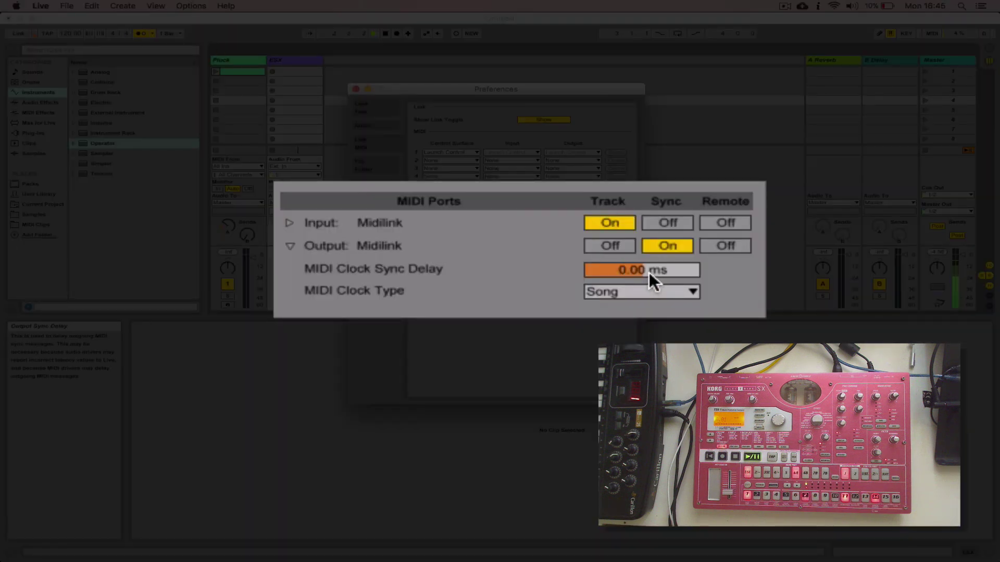
left_click_drag(649, 273, 649, 88)
left_click_drag(649, 273, 649, 390)
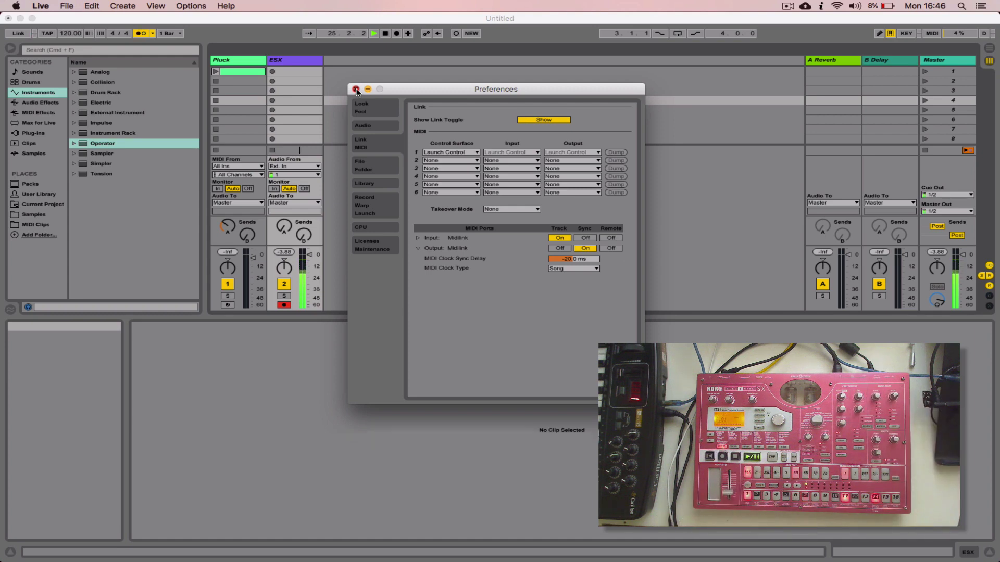
Step: Close Preferences, show the Pluck track's Operator device, turn the metronome off and stop playback
left_click(356, 89)
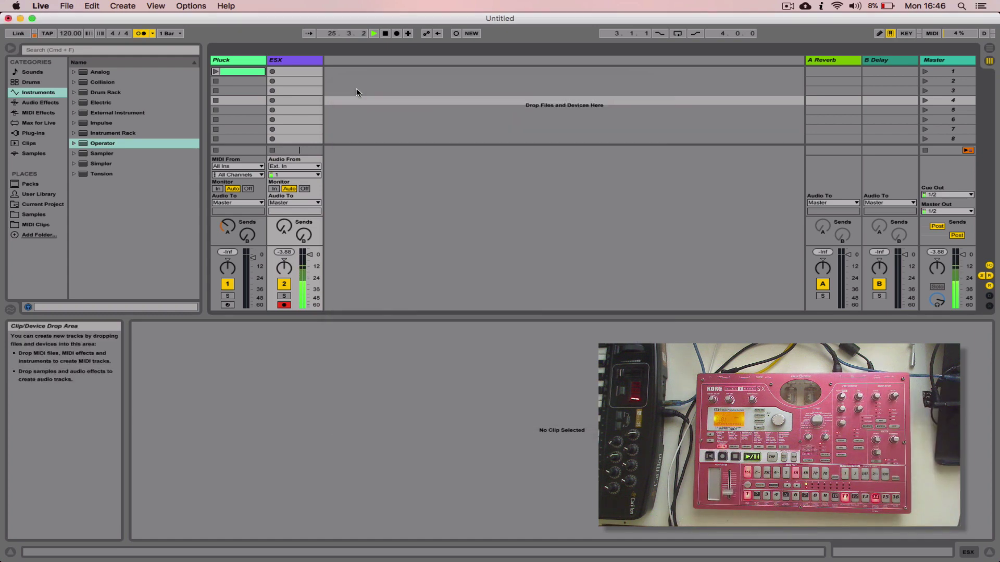
left_click(237, 73)
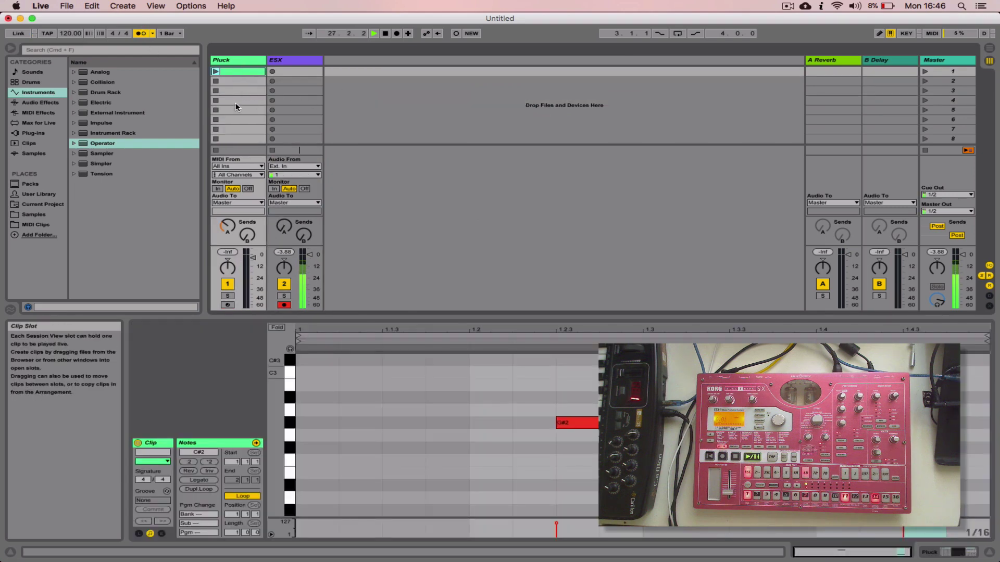
left_click(258, 130)
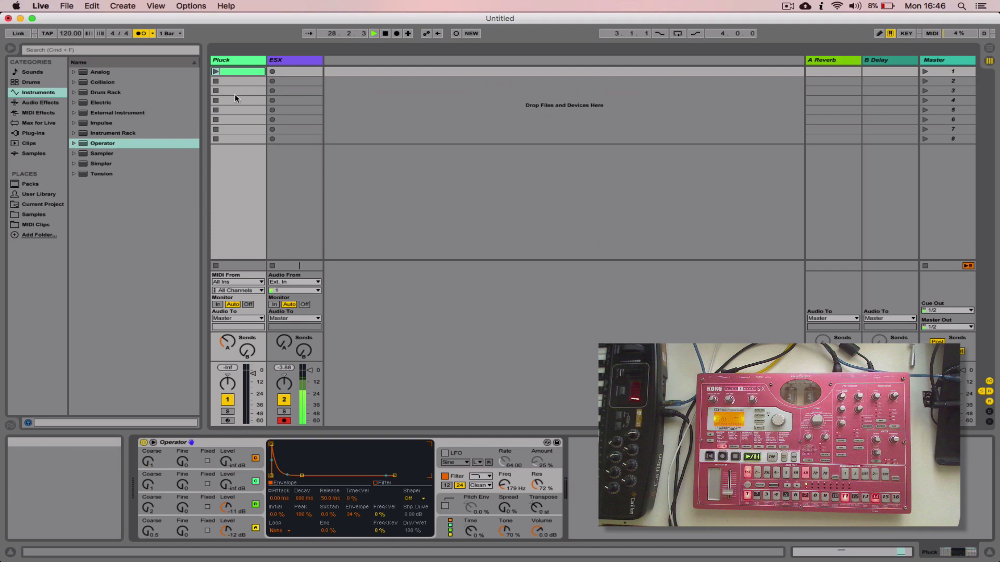
left_click(141, 34)
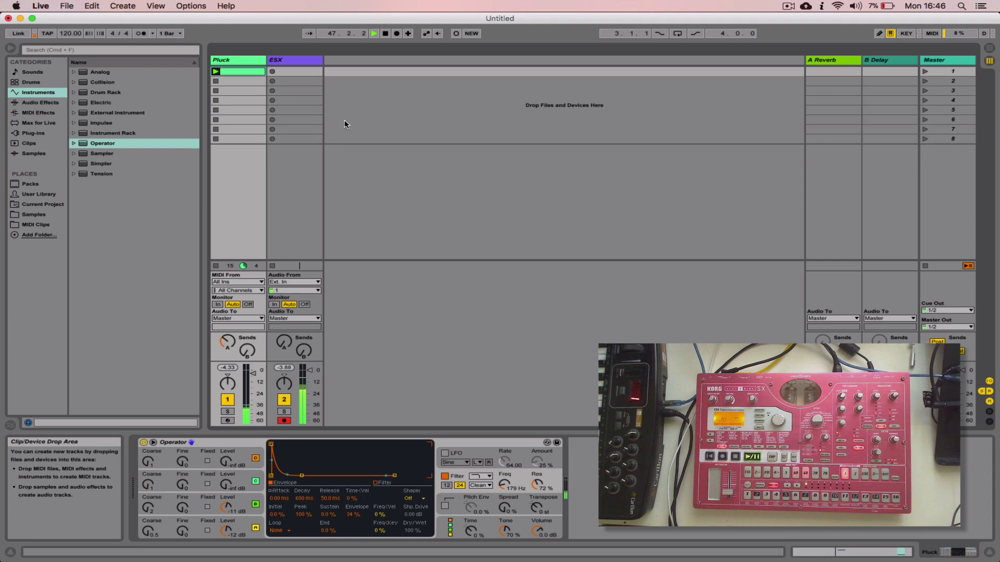
key("space")
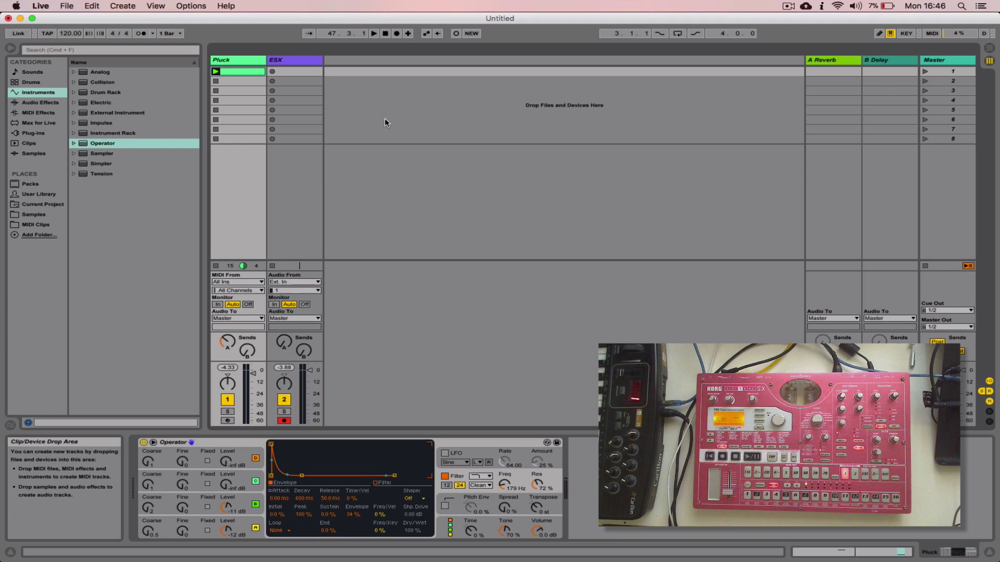
Step: In Link/MIDI preferences, turn Midilink input Sync on and Midilink output Sync off
key("super+comma")
left_click(421, 280)
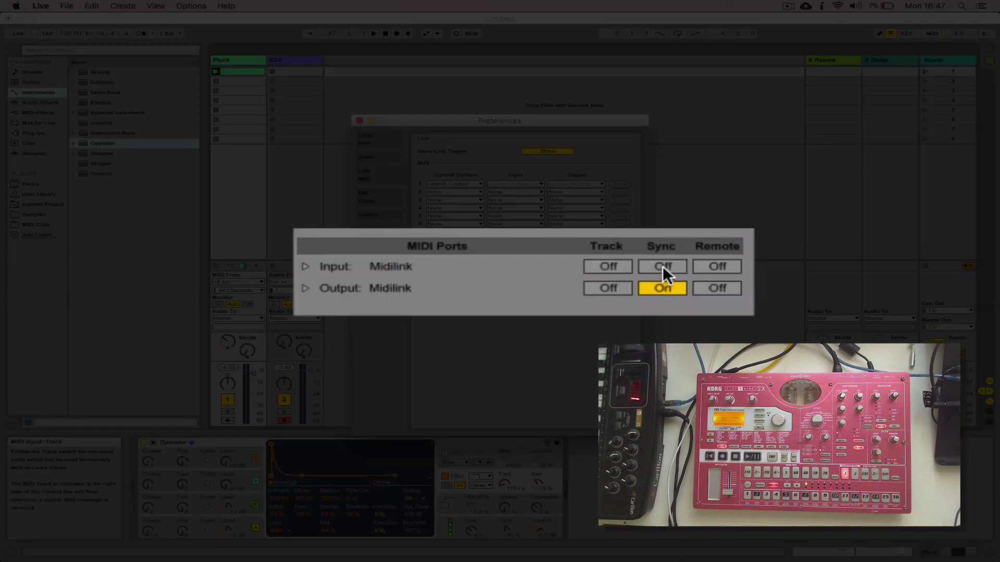
left_click(662, 266)
left_click(664, 284)
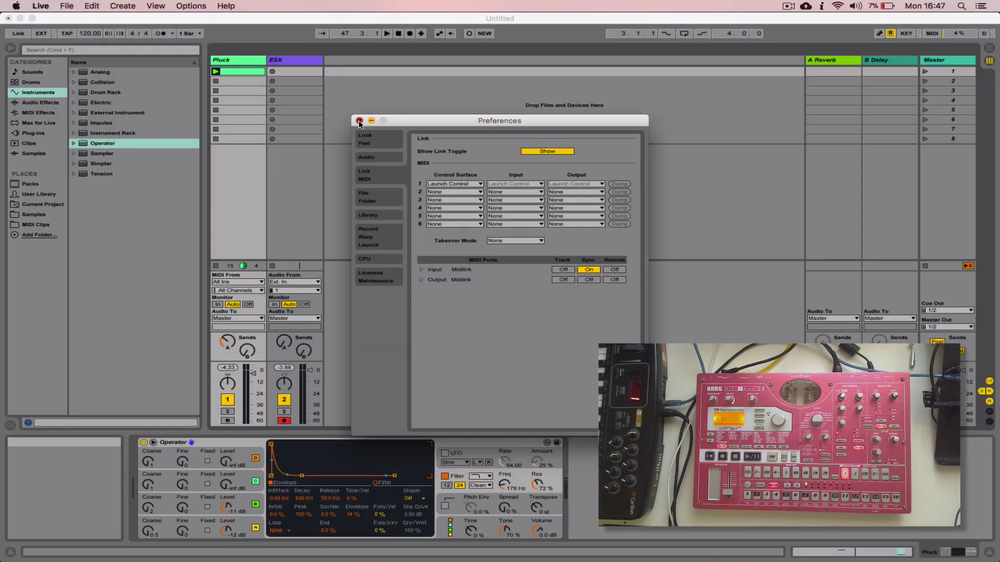
Step: Close Preferences and enable EXT so Live follows the external clock
left_click(359, 122)
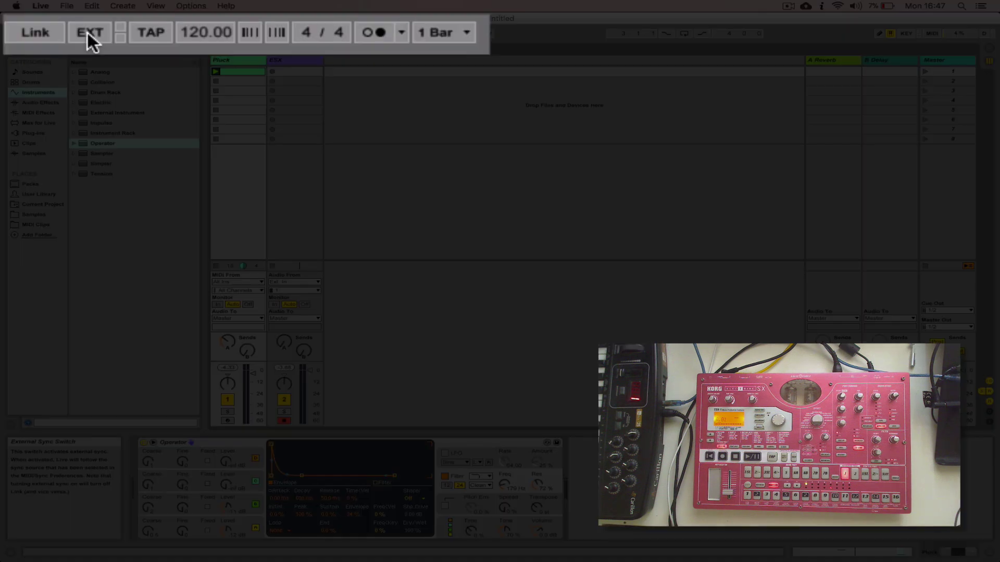
left_click(88, 33)
left_click(45, 34)
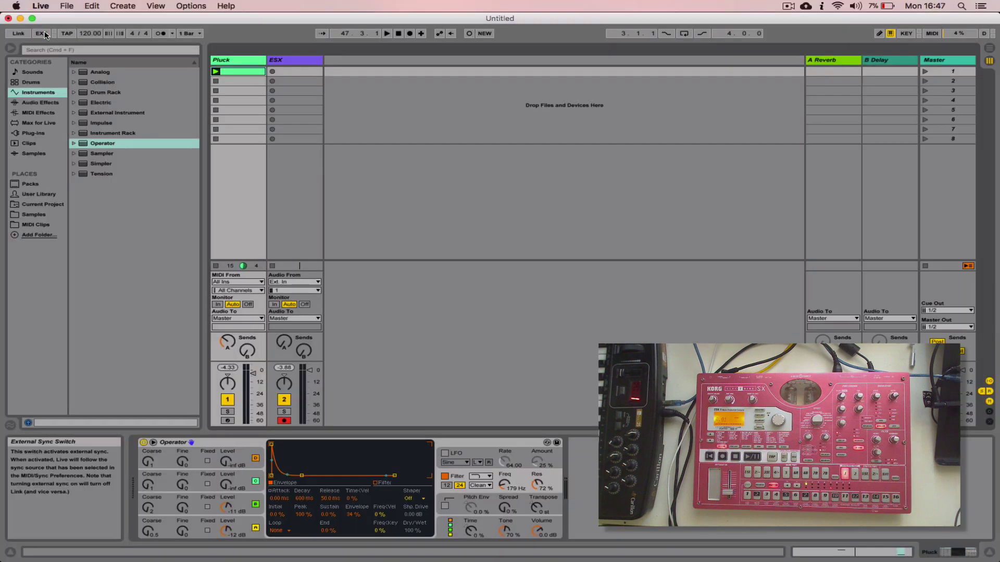